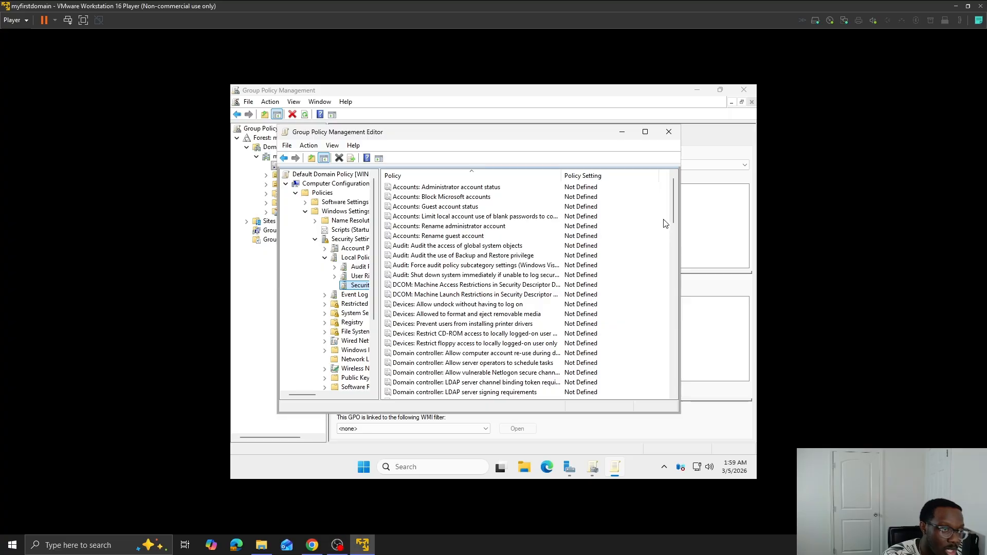
- Examine the Network security Restrict NTLM policies, opening the Audit Incoming NTLM Traffic setting in the Default Domain Policy's security options
{"action": "scroll", "coordinate": [665, 224], "scroll_direction": "down", "scroll_amount": 14}
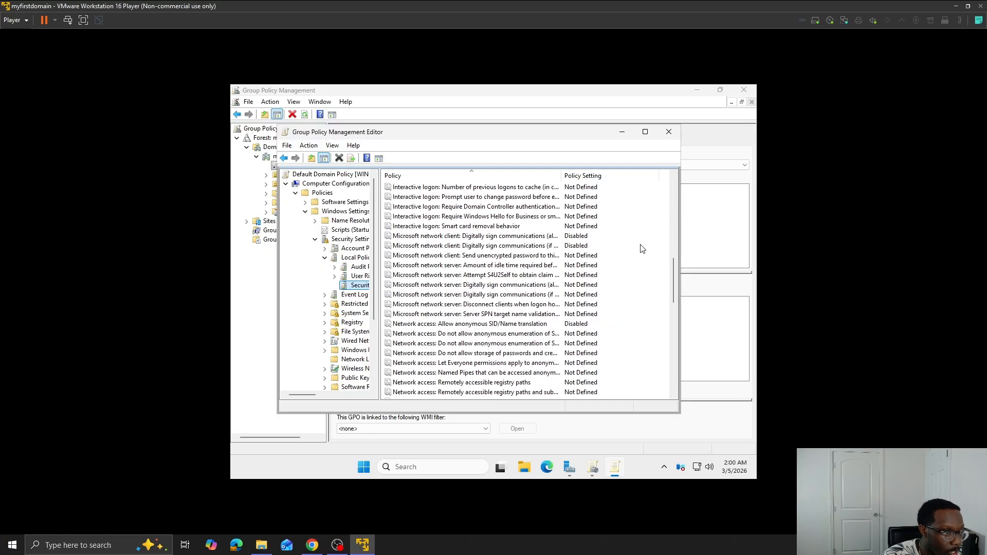
{"action": "scroll", "coordinate": [642, 249], "scroll_direction": "down", "scroll_amount": 2}
{"action": "scroll", "coordinate": [642, 249], "scroll_direction": "down", "scroll_amount": 1}
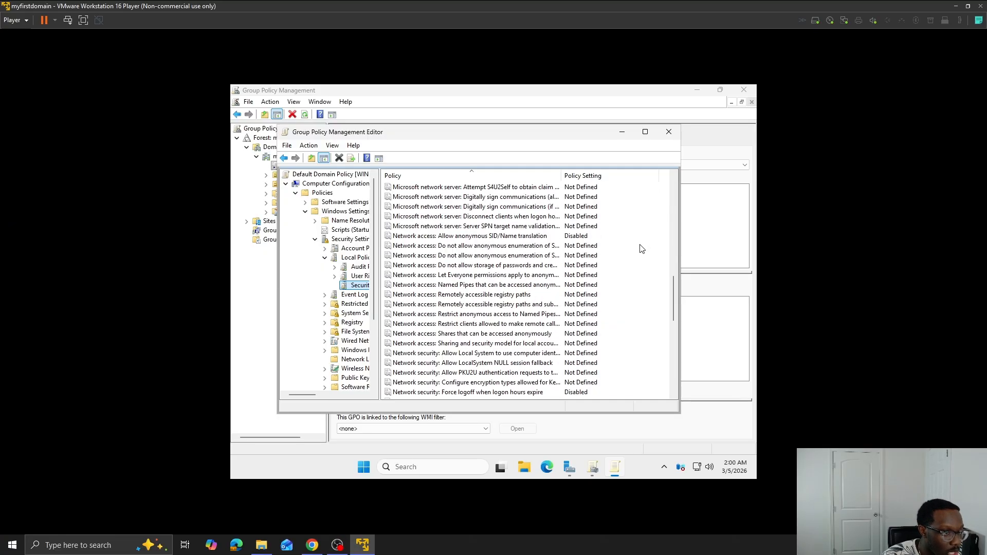
{"action": "scroll", "coordinate": [622, 305], "scroll_direction": "down", "scroll_amount": 1}
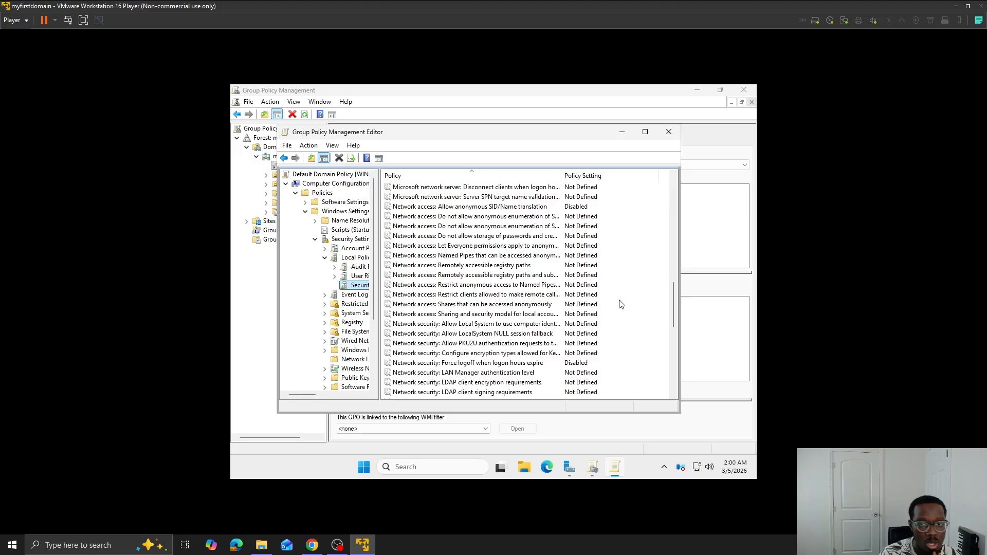
{"action": "scroll", "coordinate": [616, 305], "scroll_direction": "down", "scroll_amount": 3}
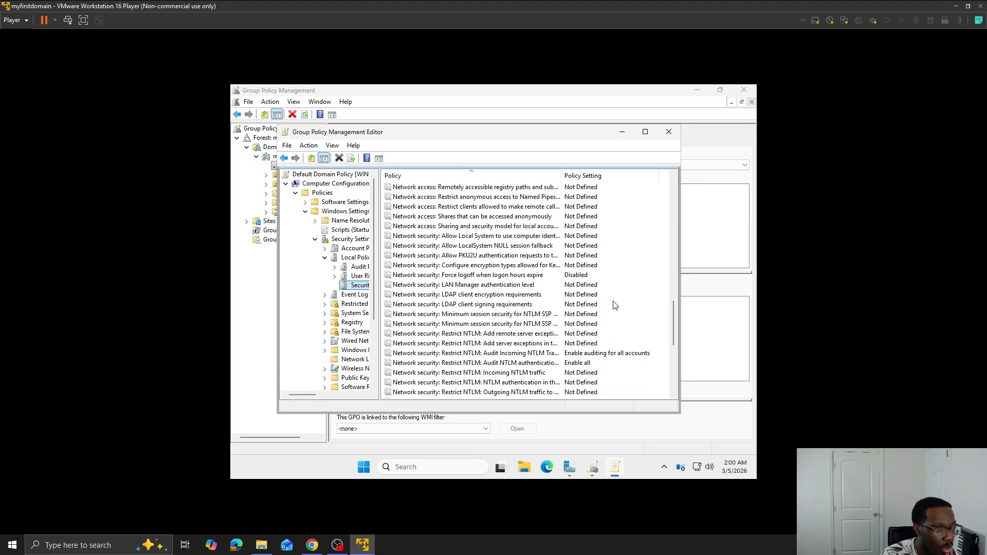
{"action": "scroll", "coordinate": [548, 328], "scroll_direction": "down", "scroll_amount": 1}
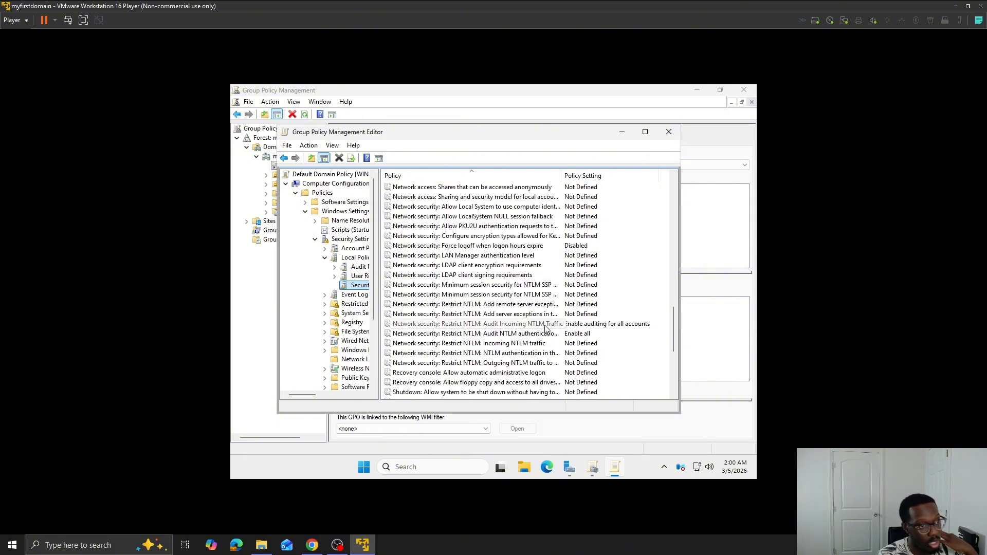
{"action": "double_click", "coordinate": [546, 329]}
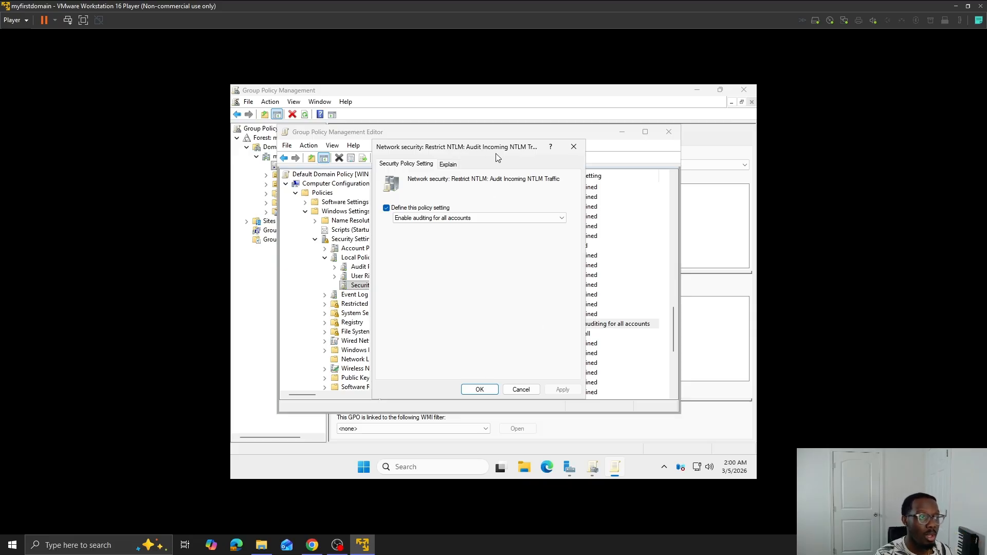
{"action": "key", "text": "Return"}
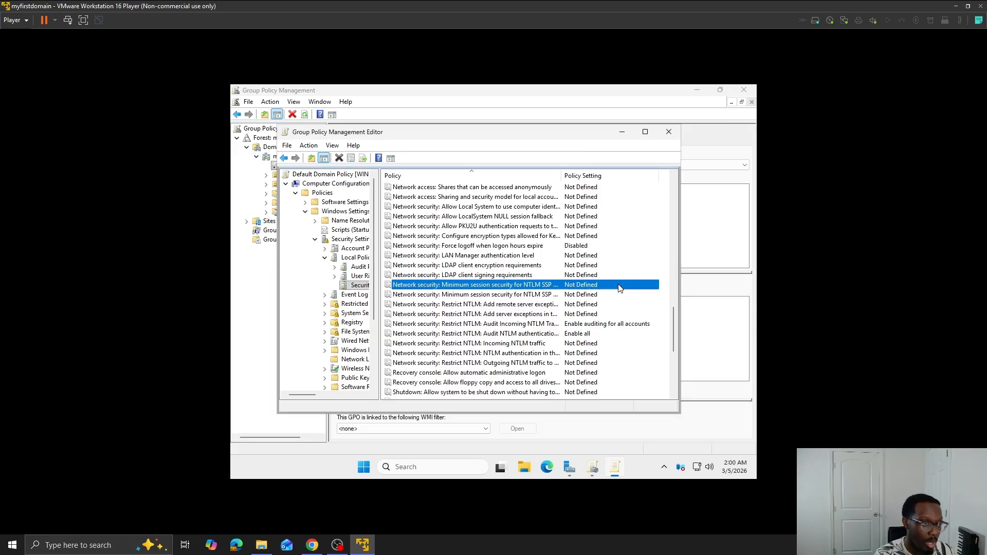
{"action": "left_click", "coordinate": [532, 326]}
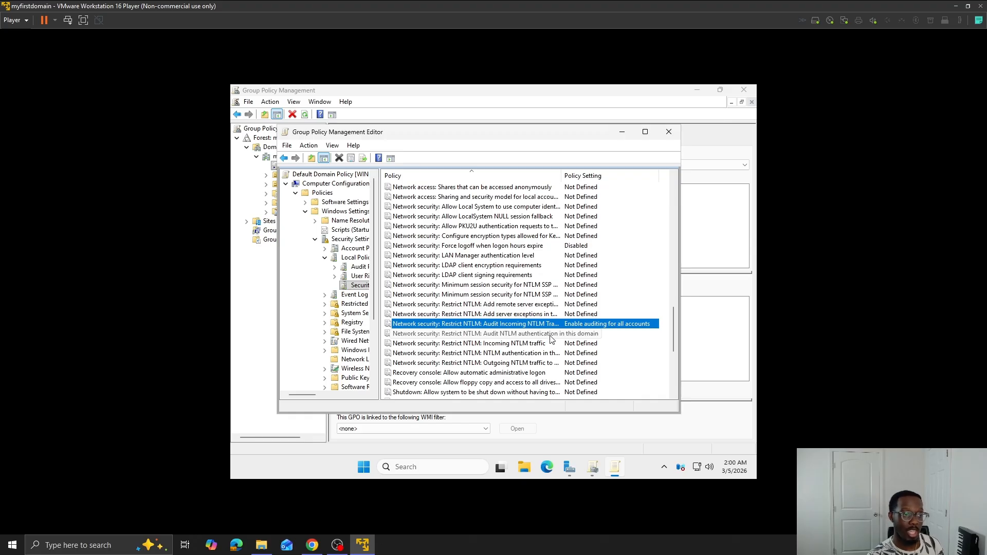
{"action": "left_click", "coordinate": [551, 338]}
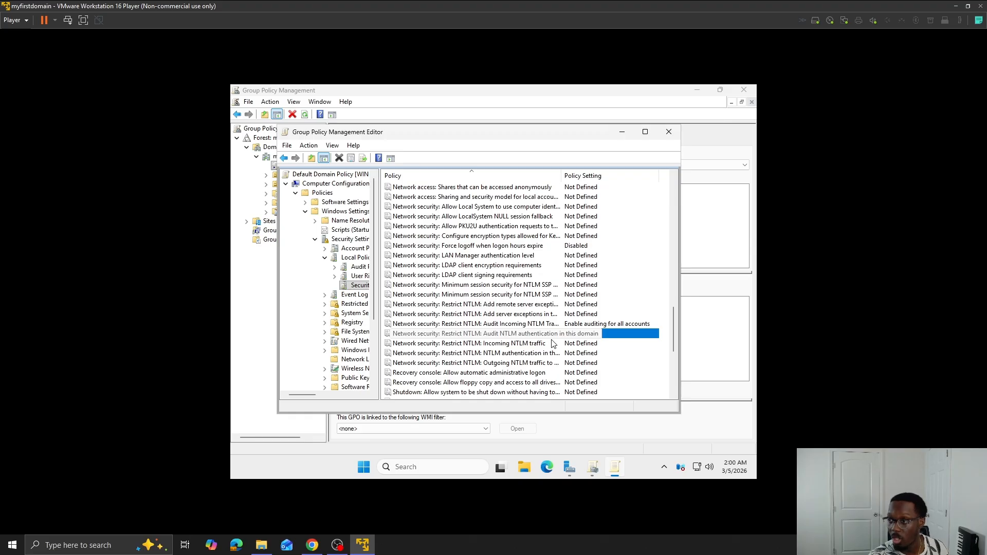
{"action": "left_click", "coordinate": [643, 355]}
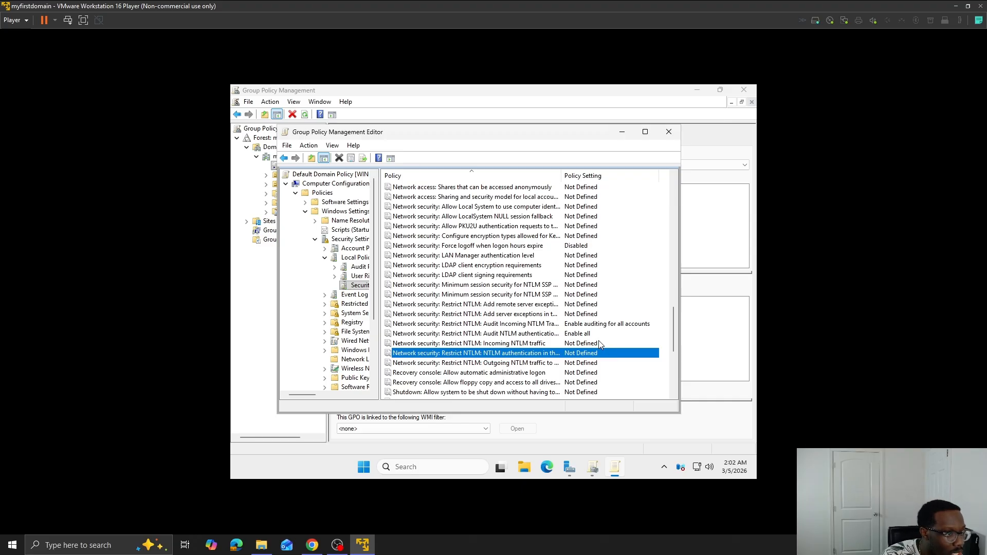
- Define the Network security LAN Manager authentication level policy as "Send NTLMv2 response only. Refuse LM & NTLM" and accept the compatibility warning
{"action": "scroll", "coordinate": [601, 343], "scroll_direction": "up", "scroll_amount": 1}
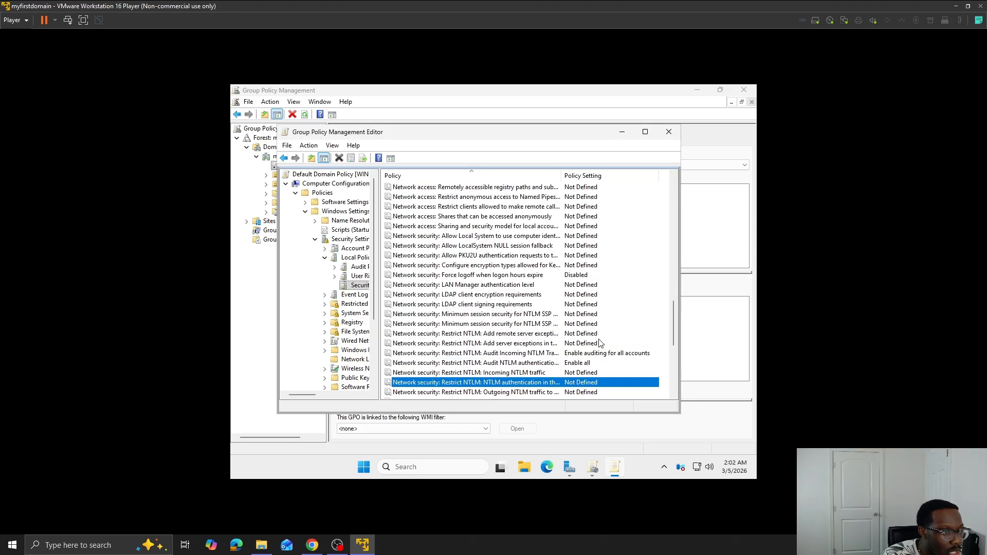
{"action": "double_click", "coordinate": [532, 288]}
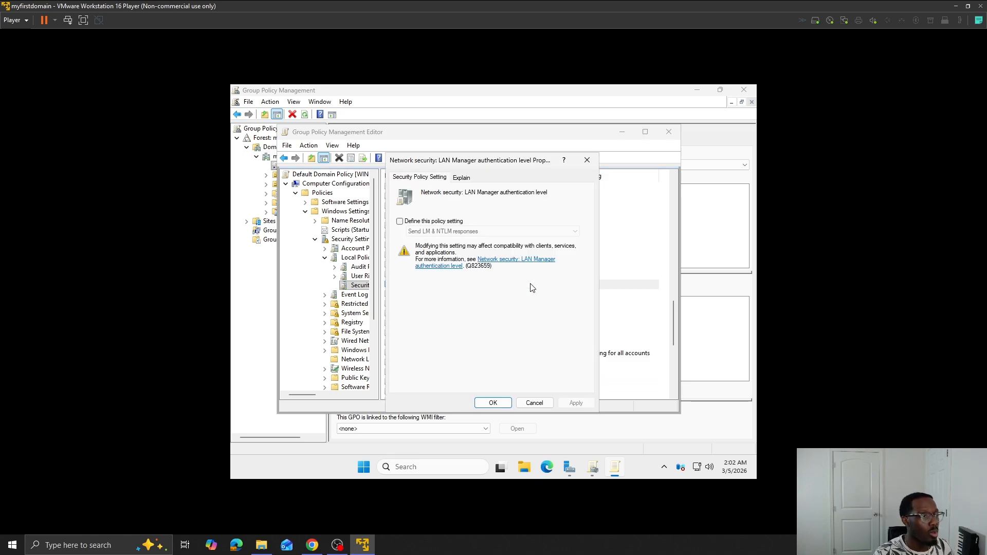
{"action": "left_click", "coordinate": [434, 222]}
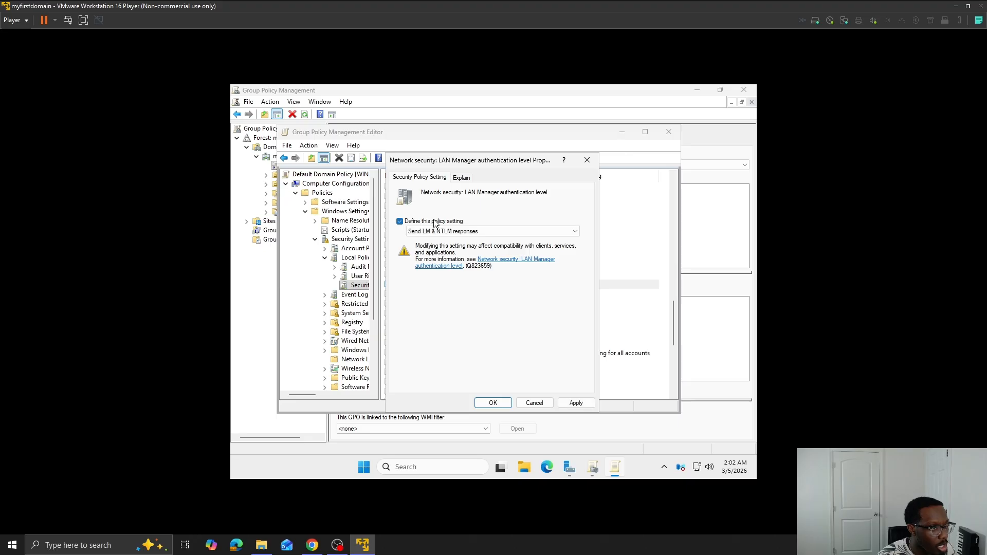
{"action": "left_click", "coordinate": [486, 232]}
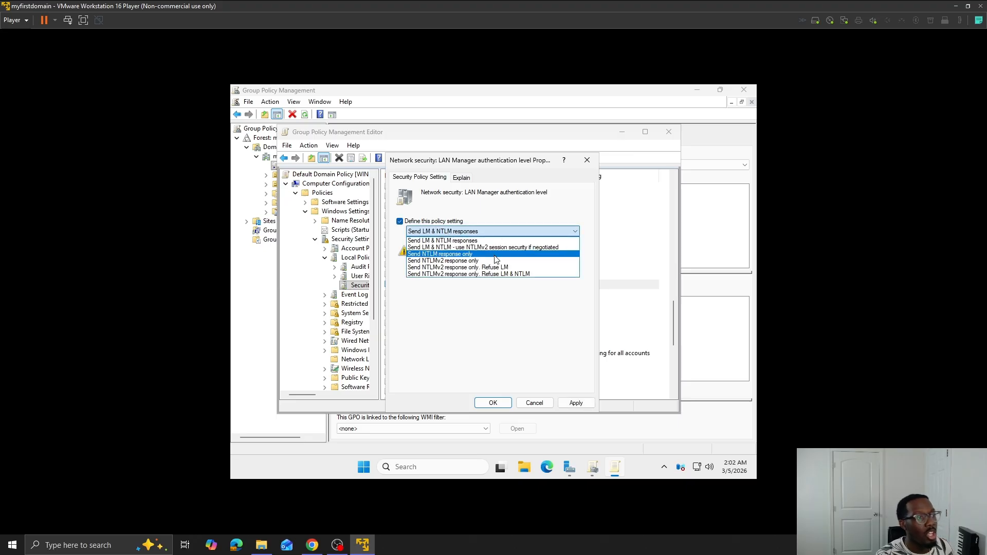
{"action": "left_click", "coordinate": [518, 274]}
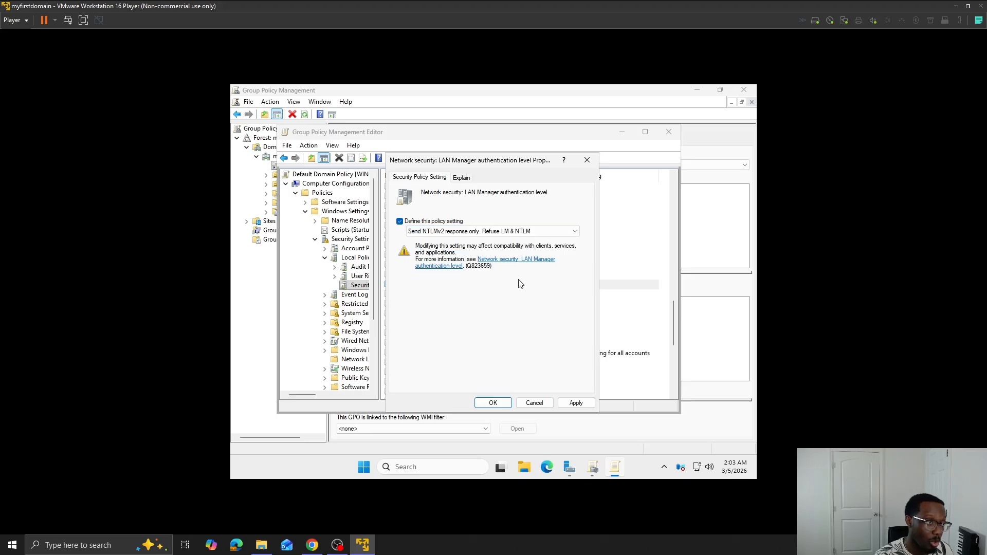
{"action": "left_click", "coordinate": [576, 402]}
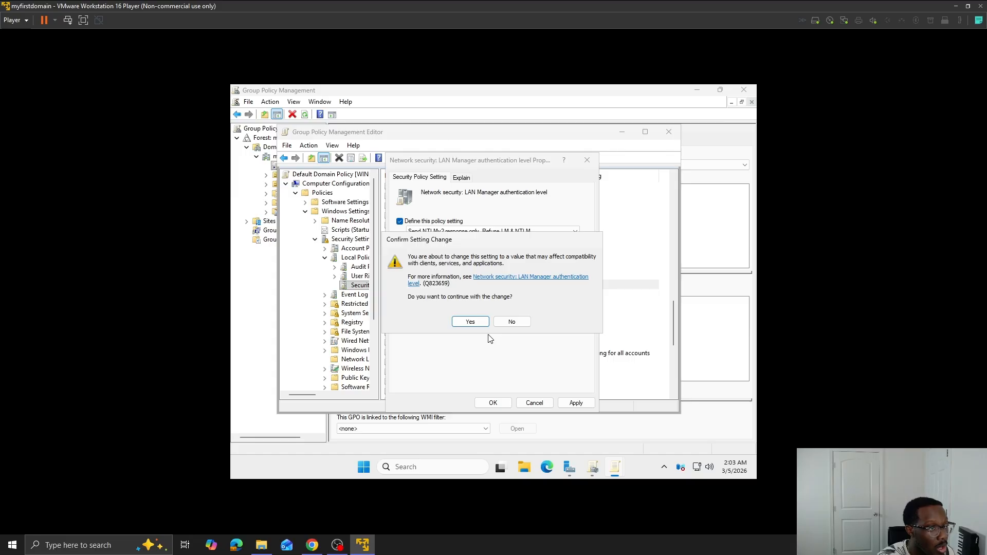
{"action": "left_click", "coordinate": [471, 322]}
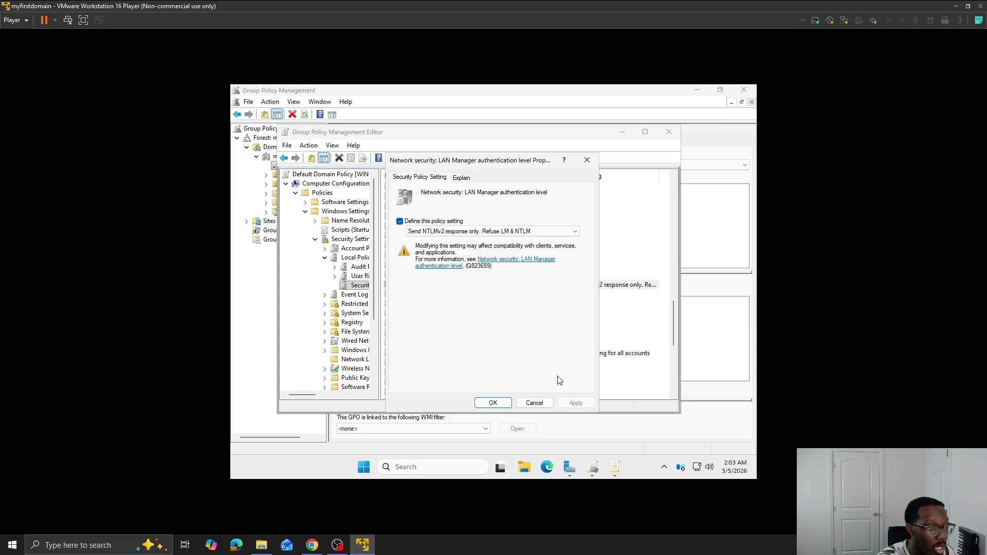
{"action": "left_click", "coordinate": [492, 403]}
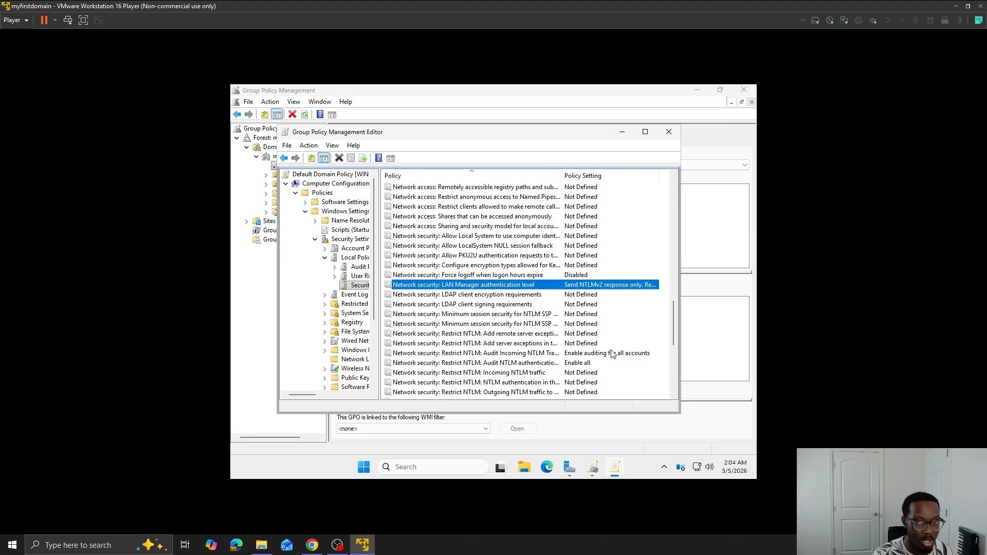
- Enable the policy "Domain member: Digitally encrypt or sign secure channel data (always)" and confirm the setting change
{"action": "scroll", "coordinate": [611, 355], "scroll_direction": "up", "scroll_amount": 8}
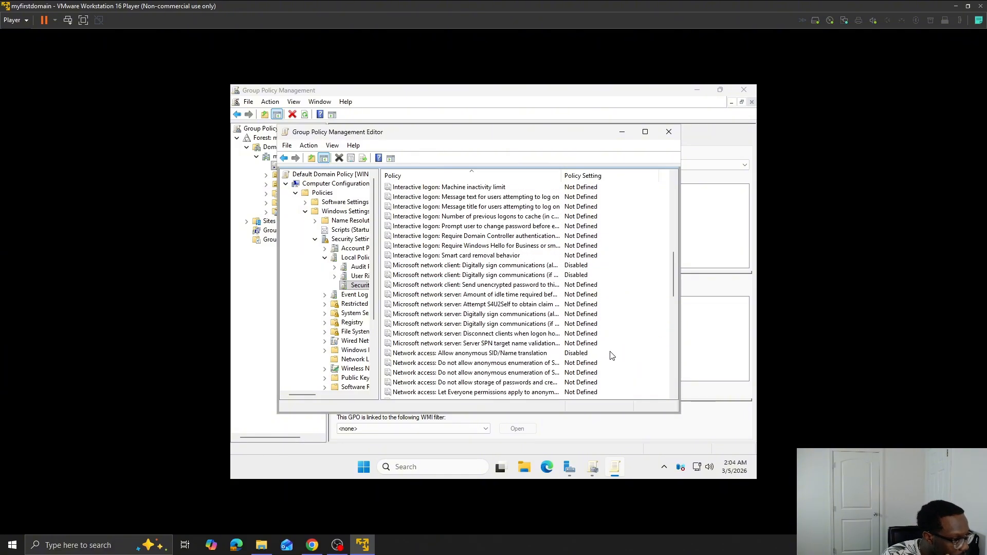
{"action": "scroll", "coordinate": [612, 356], "scroll_direction": "up", "scroll_amount": 8}
{"action": "scroll", "coordinate": [566, 329], "scroll_direction": "down", "scroll_amount": 1}
{"action": "left_click", "coordinate": [532, 316]}
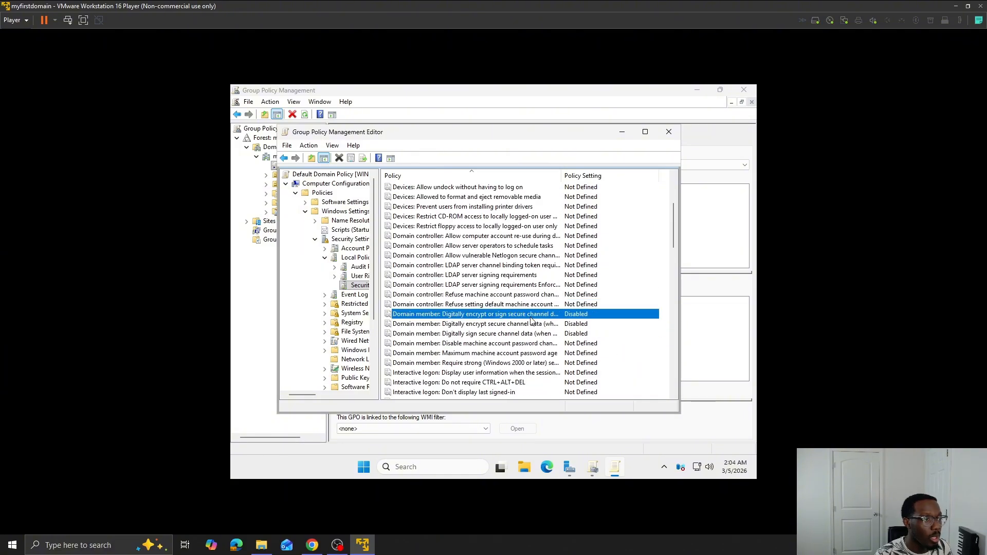
{"action": "double_click", "coordinate": [531, 320]}
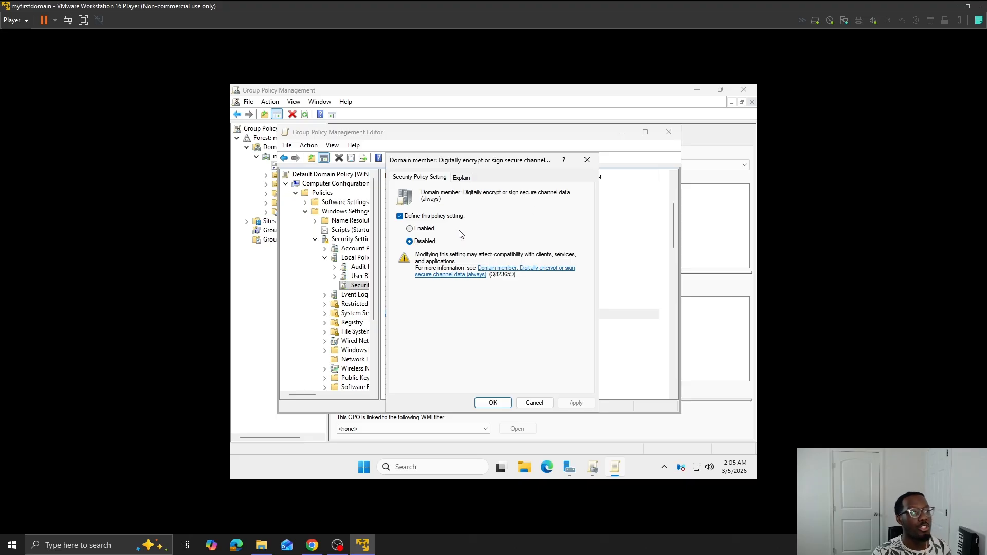
{"action": "left_click", "coordinate": [433, 230]}
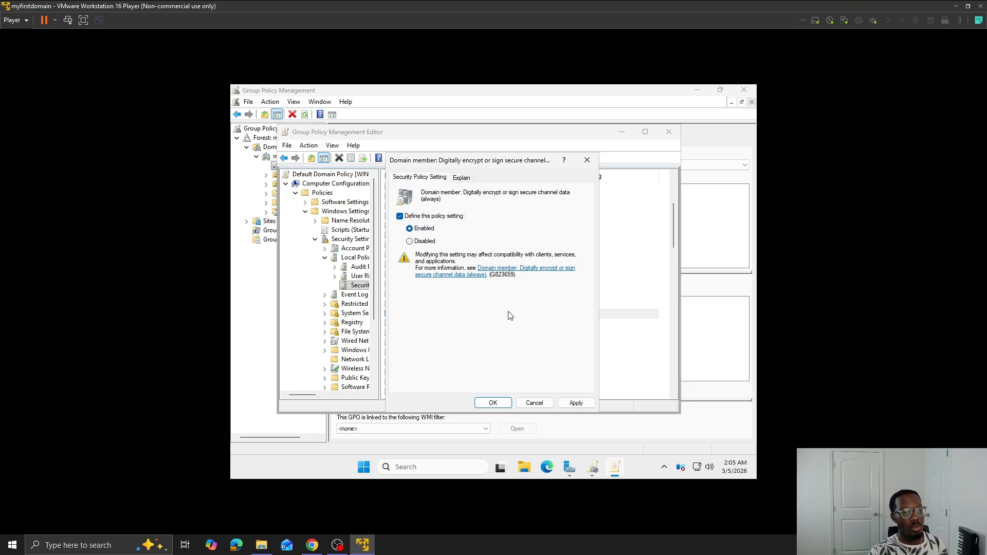
{"action": "left_click", "coordinate": [576, 403]}
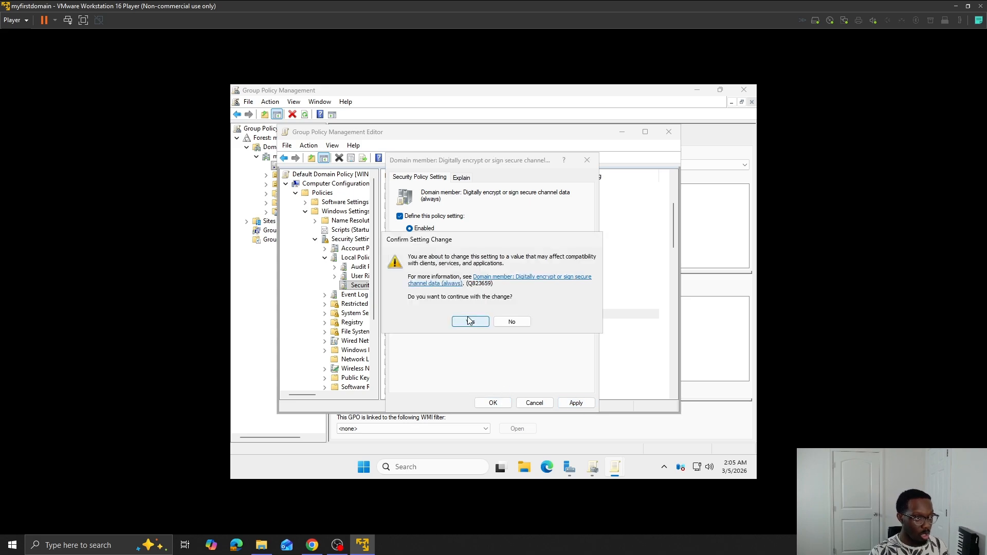
{"action": "left_click", "coordinate": [470, 323]}
{"action": "left_click", "coordinate": [492, 403]}
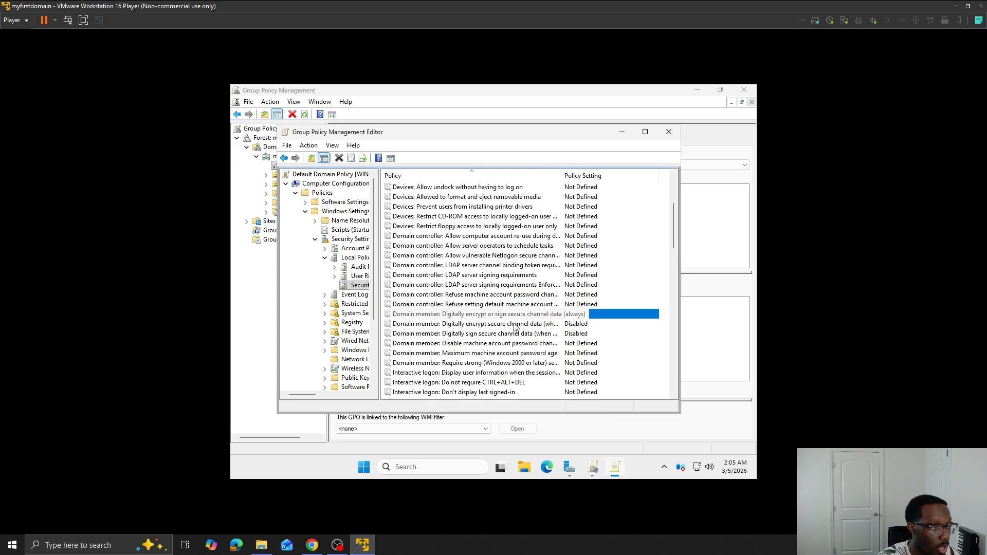
- Enable the policy "Domain member: Digitally encrypt secure channel data (when possible)" and save it
{"action": "double_click", "coordinate": [516, 323]}
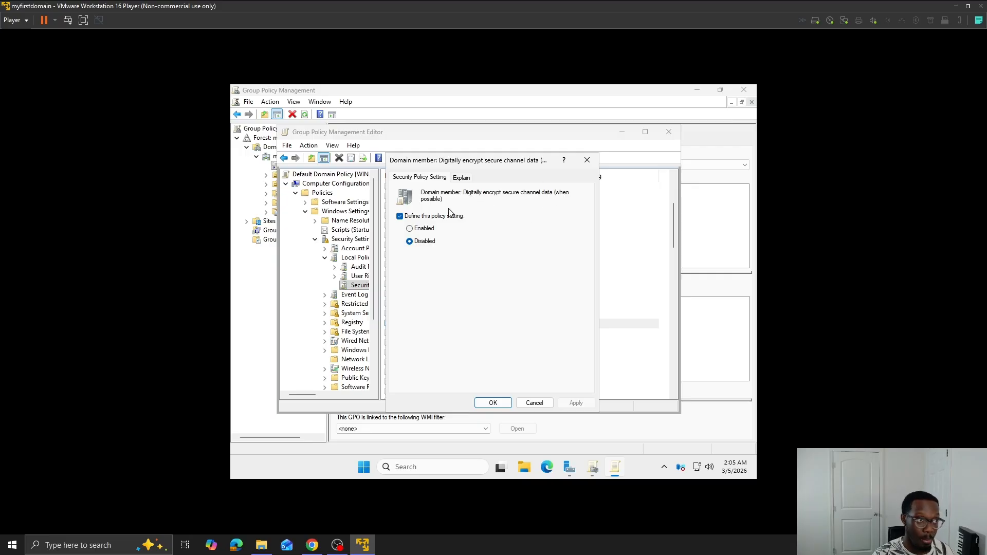
{"action": "left_click", "coordinate": [432, 229]}
{"action": "left_click", "coordinate": [576, 403]}
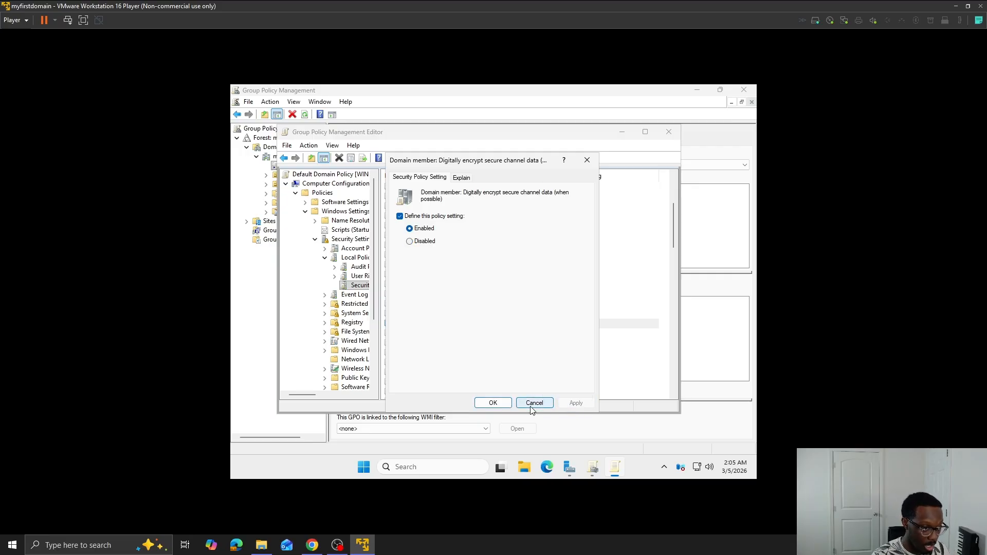
{"action": "left_click", "coordinate": [494, 403]}
- Enable the policy "Domain member: Digitally sign secure channel data (when possible)" and save it
{"action": "double_click", "coordinate": [552, 334]}
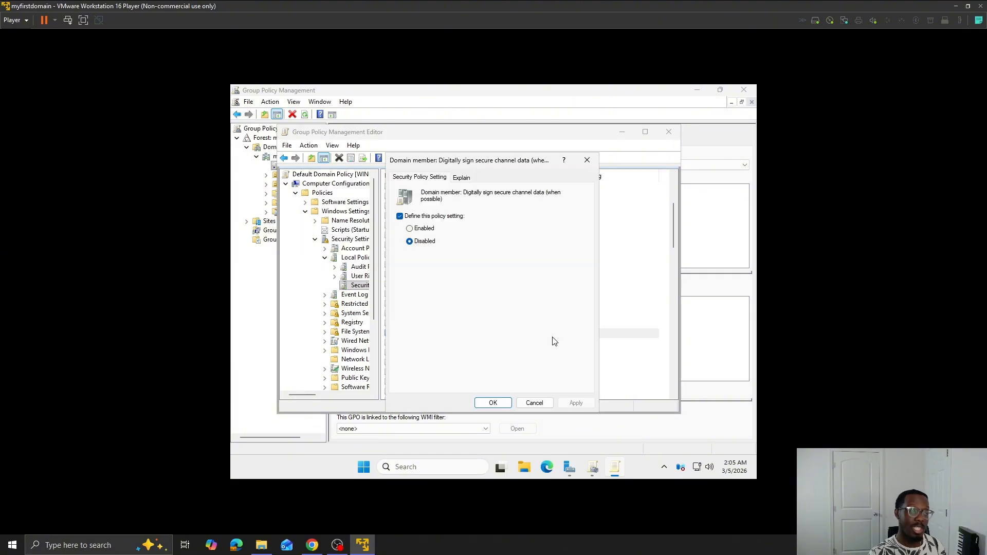
{"action": "left_click", "coordinate": [424, 228]}
{"action": "left_click", "coordinate": [575, 403]}
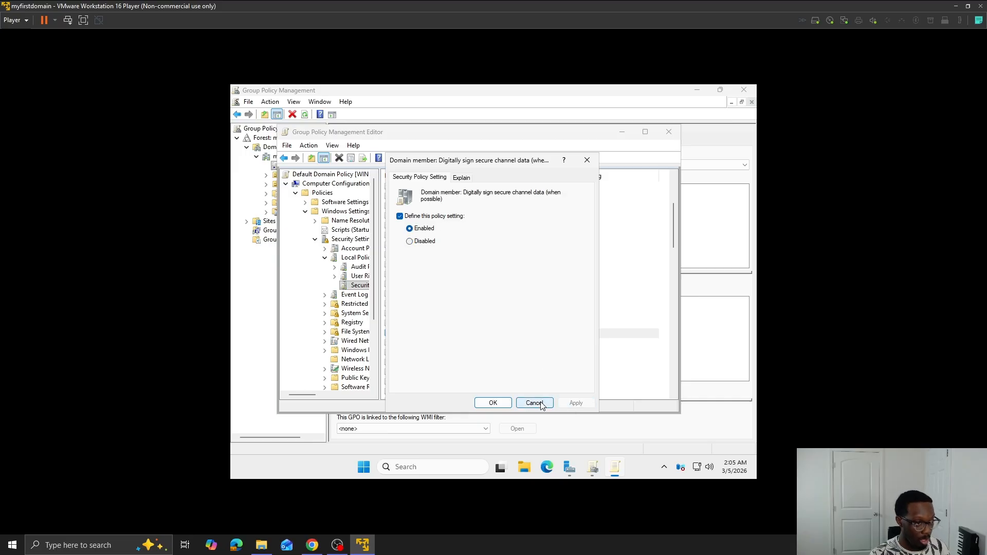
{"action": "left_click", "coordinate": [492, 403]}
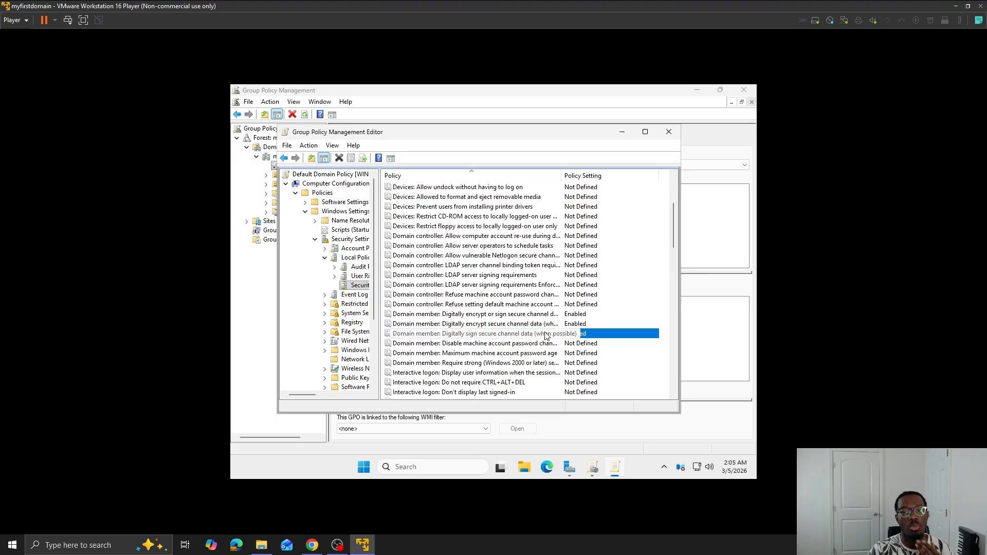
- Define the policy "Domain controller: LDAP server signing requirements" as Require signing and apply it
{"action": "scroll", "coordinate": [560, 337], "scroll_direction": "down", "scroll_amount": 3}
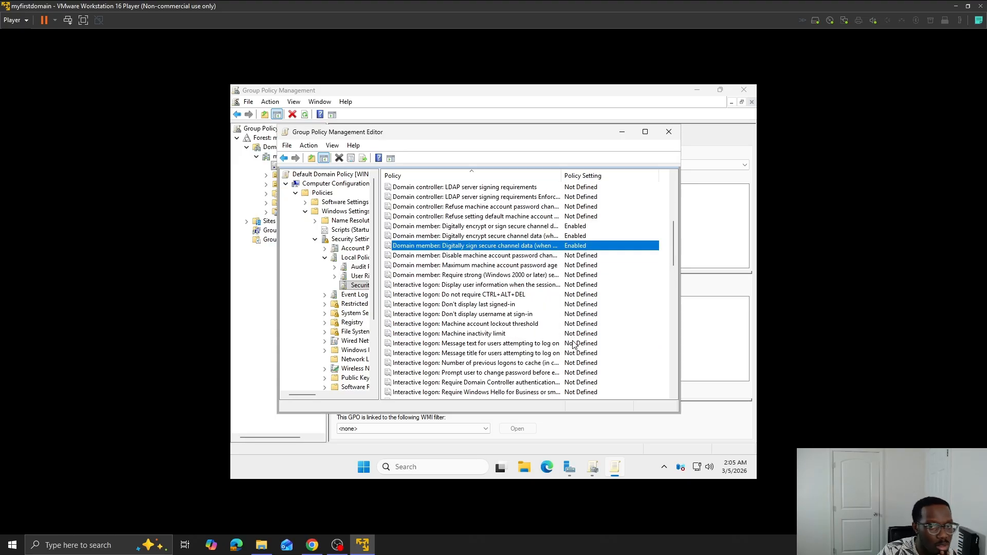
{"action": "scroll", "coordinate": [572, 342], "scroll_direction": "up", "scroll_amount": 4}
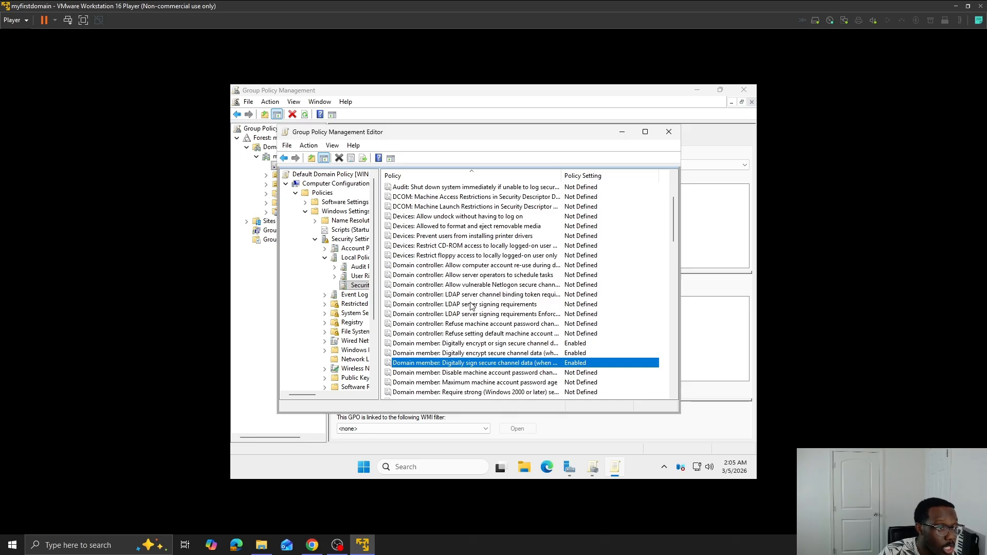
{"action": "left_click", "coordinate": [487, 307]}
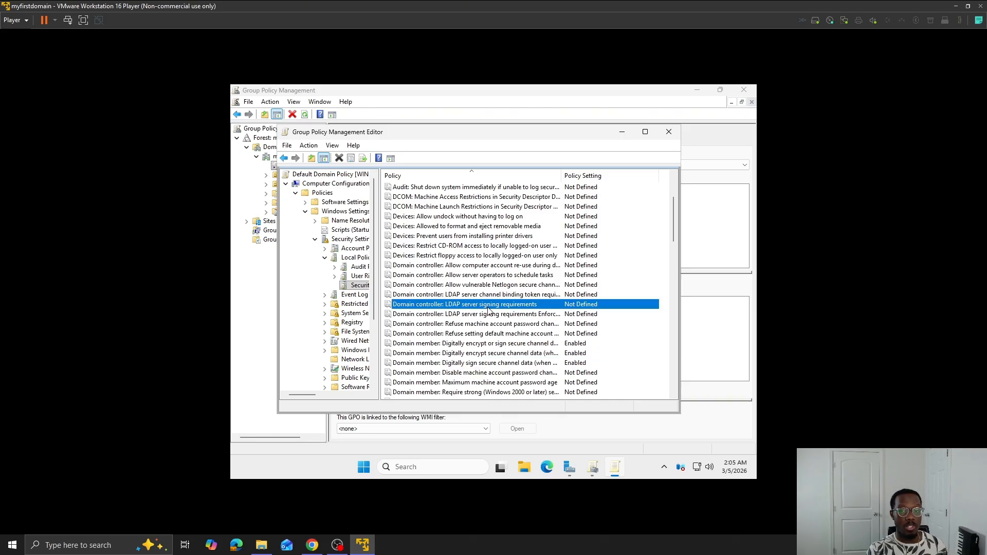
{"action": "double_click", "coordinate": [487, 307]}
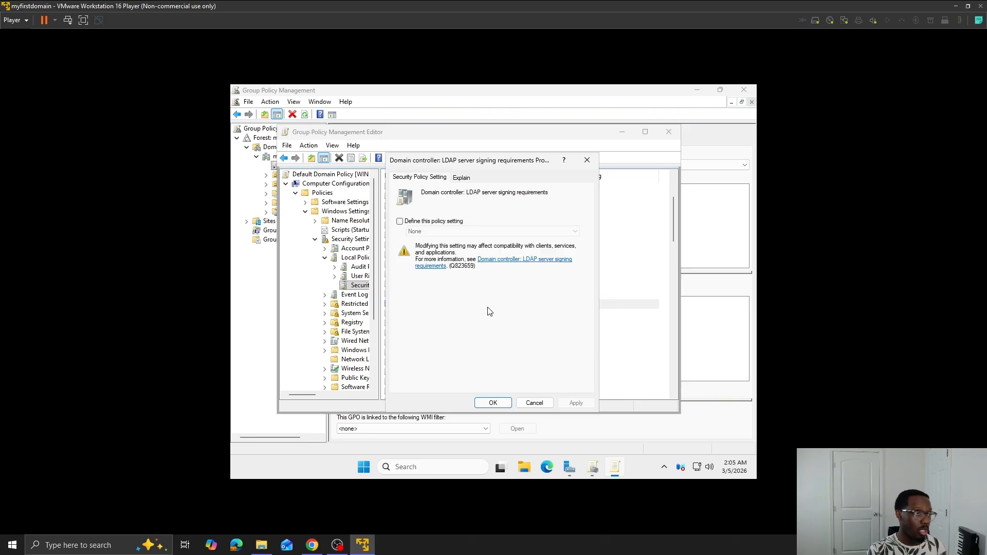
{"action": "left_click", "coordinate": [443, 224]}
{"action": "left_click", "coordinate": [444, 224]}
{"action": "left_click", "coordinate": [444, 225]}
{"action": "left_click", "coordinate": [445, 231]}
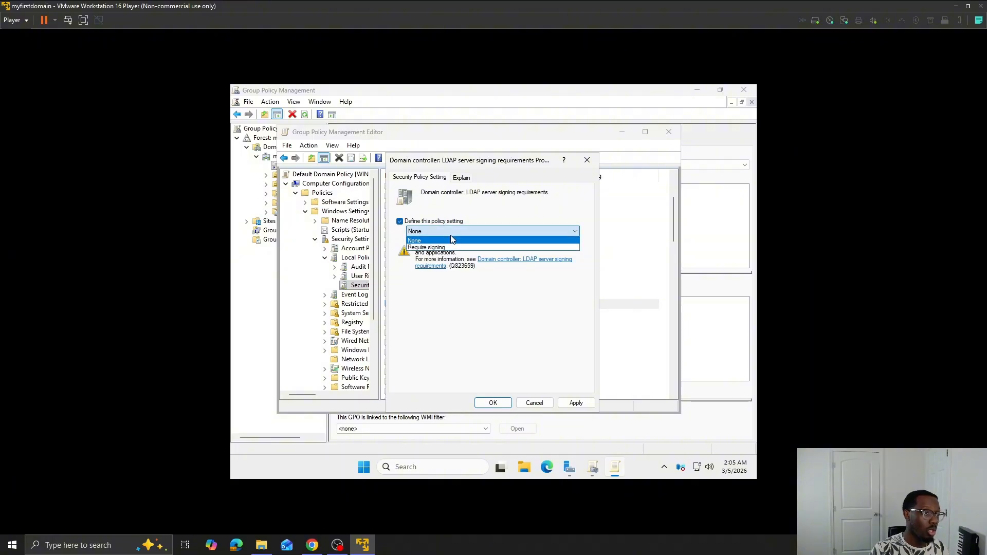
{"action": "left_click", "coordinate": [447, 247]}
{"action": "left_click", "coordinate": [589, 407]}
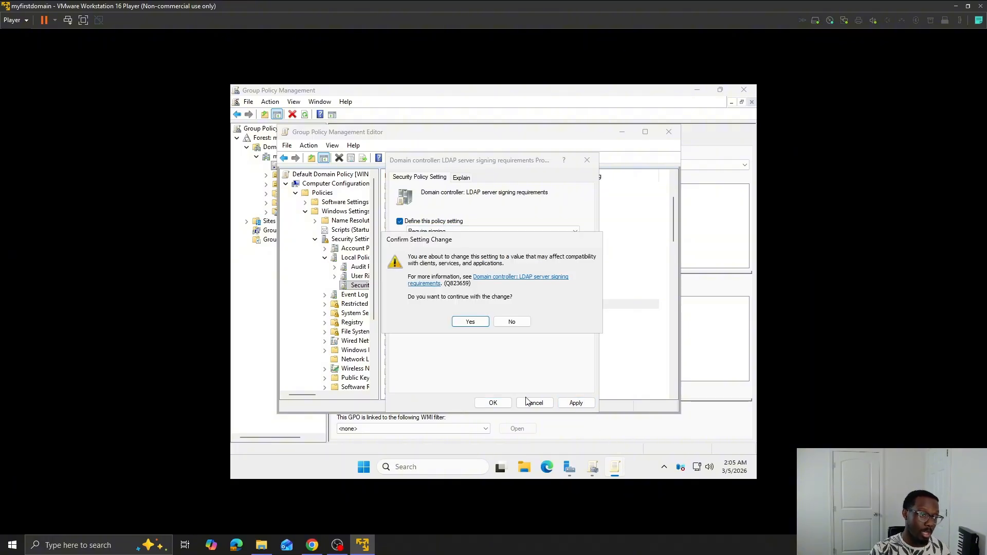
- Enable the policy "Domain controller: LDAP server signing requirements Enforcement" and confirm the setting change
{"action": "left_click", "coordinate": [494, 403]}
{"action": "double_click", "coordinate": [508, 315]}
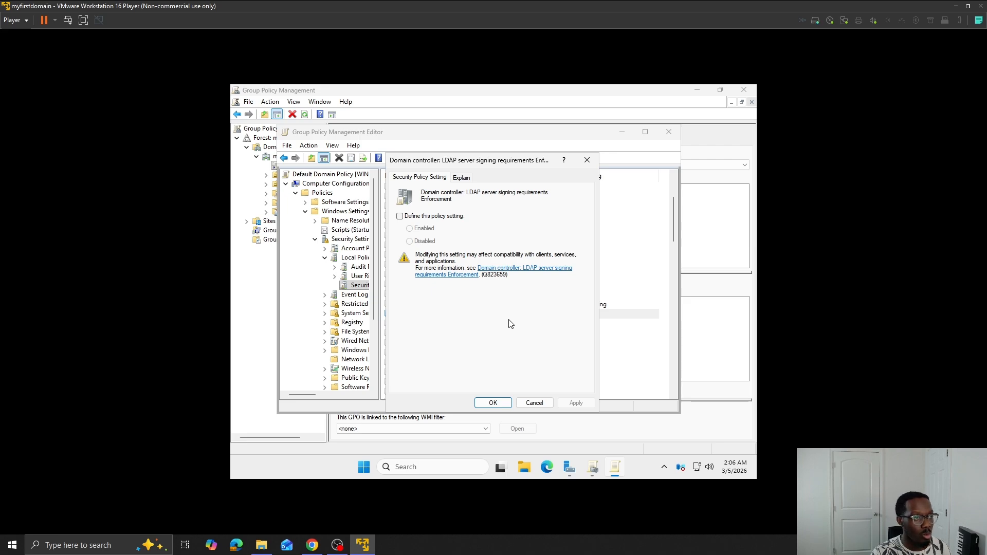
{"action": "left_click", "coordinate": [451, 218]}
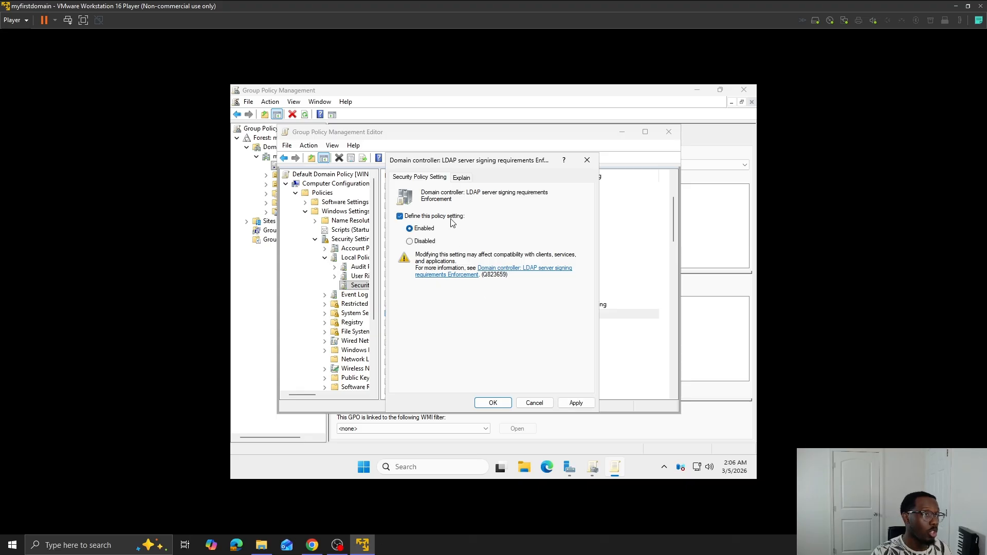
{"action": "left_click", "coordinate": [572, 403]}
{"action": "left_click", "coordinate": [472, 324]}
{"action": "left_click", "coordinate": [488, 400]}
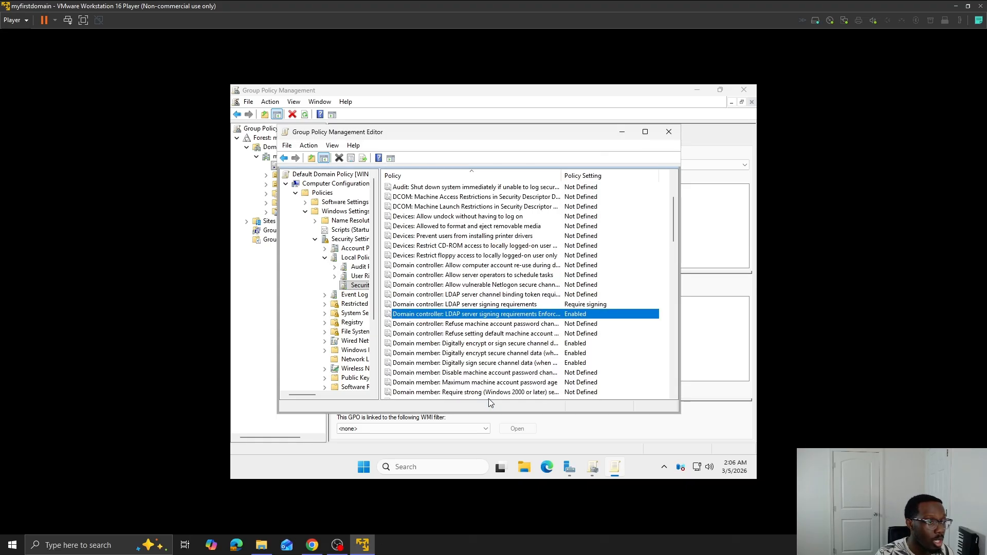
- Define the policy "Domain controller: LDAP server channel binding token requirements" as Always and save it
{"action": "double_click", "coordinate": [499, 296]}
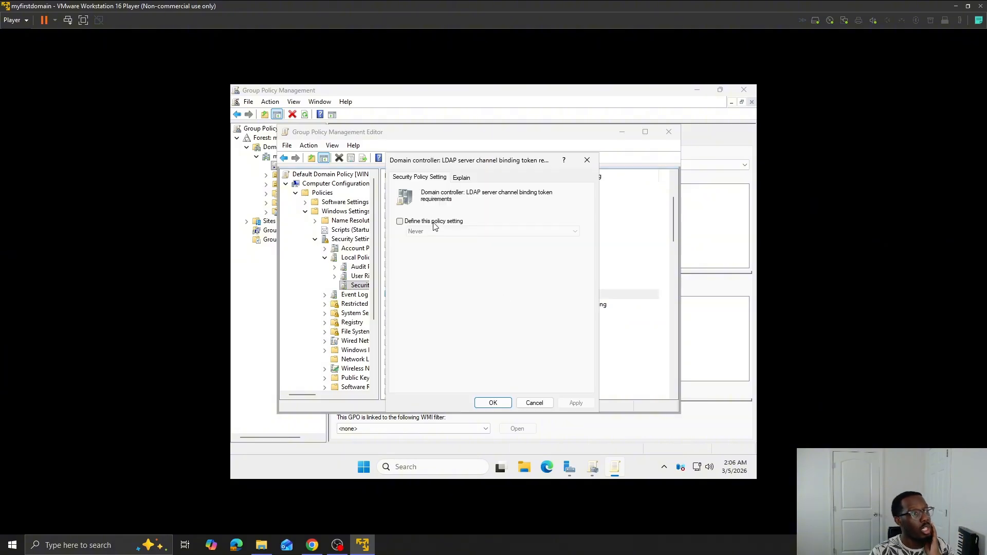
{"action": "left_click", "coordinate": [435, 221]}
{"action": "left_click", "coordinate": [461, 233]}
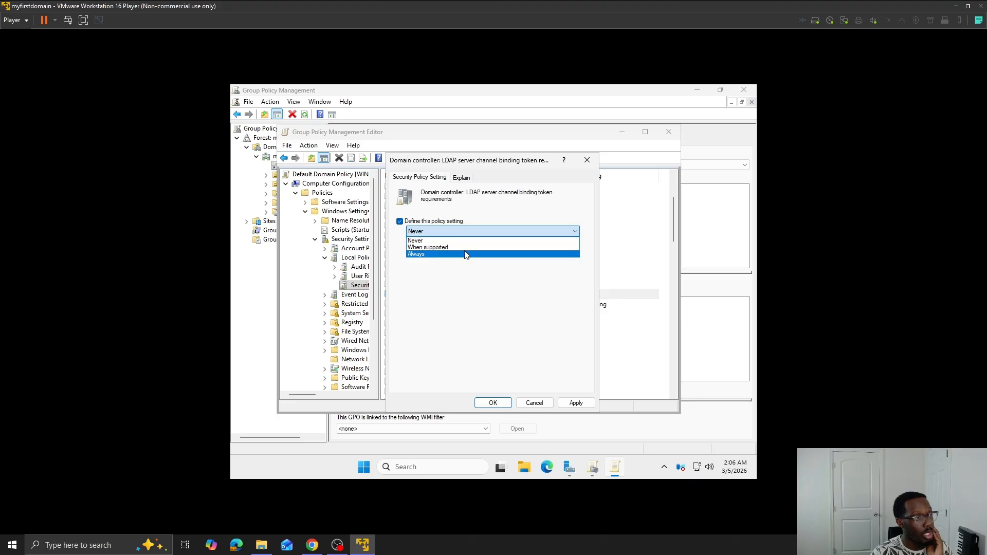
{"action": "left_click", "coordinate": [464, 254]}
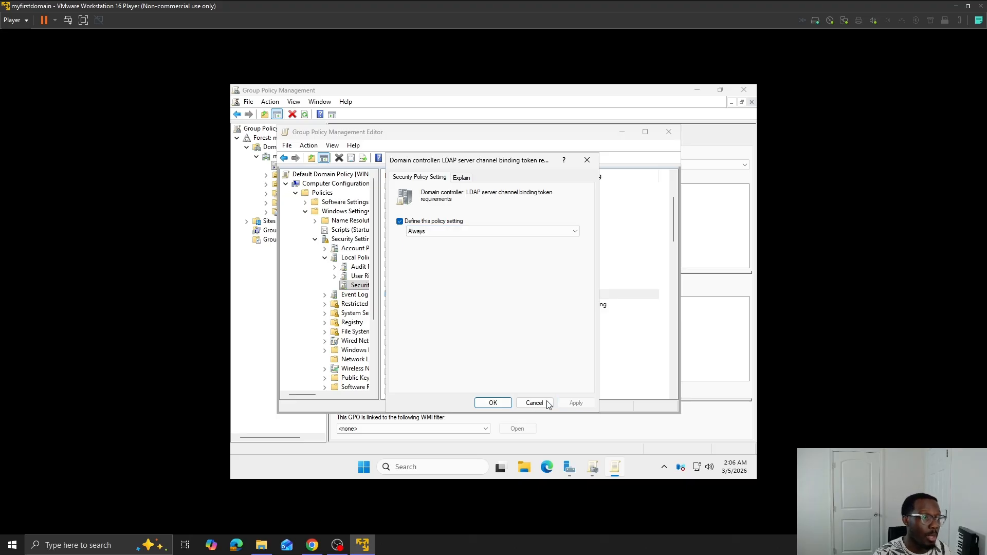
{"action": "left_click", "coordinate": [496, 403]}
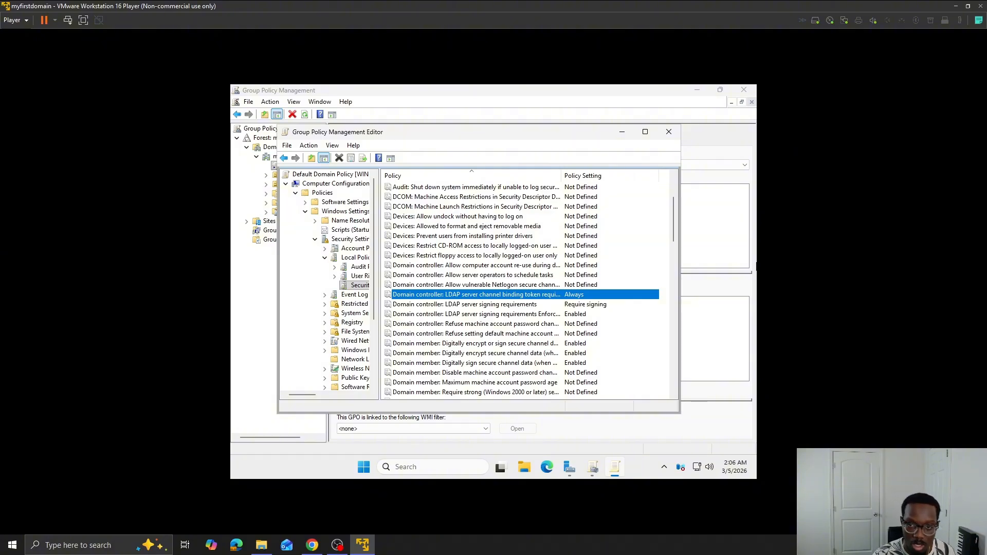
- Define the policy "Network security: Restrict NTLM: NTLM authentication in this domain" as Deny for domain accounts and confirm the change
{"action": "scroll", "coordinate": [555, 294], "scroll_direction": "down", "scroll_amount": 7}
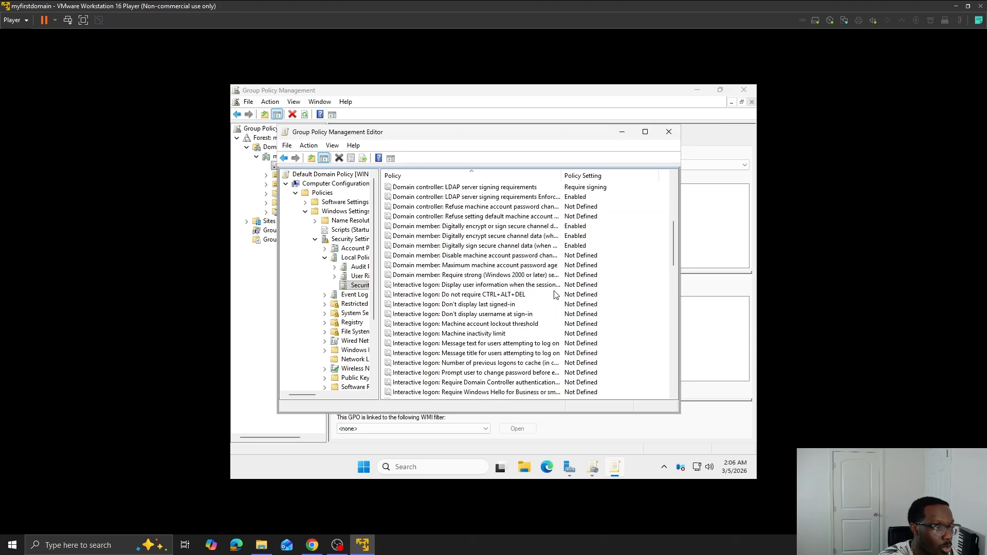
{"action": "scroll", "coordinate": [554, 294], "scroll_direction": "down", "scroll_amount": 11}
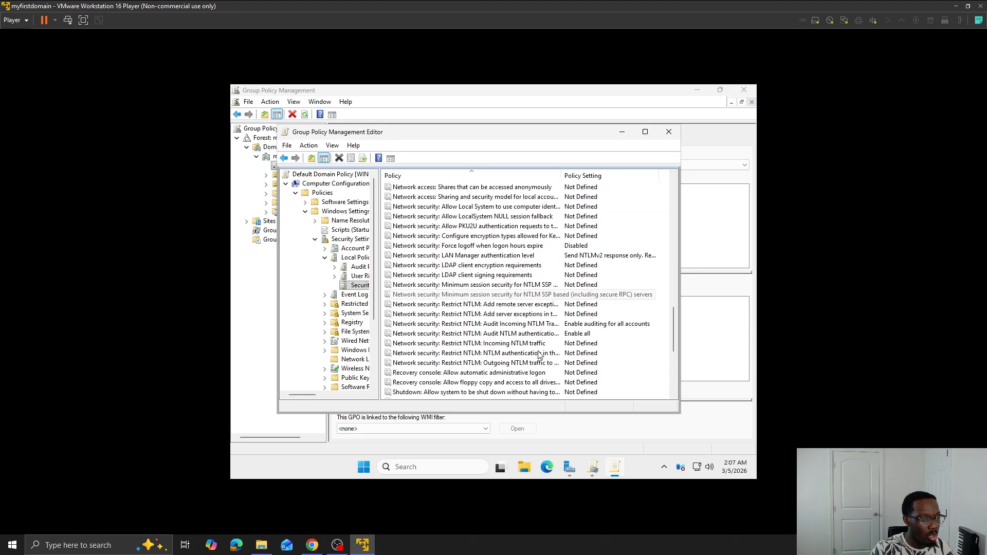
{"action": "left_click", "coordinate": [539, 354]}
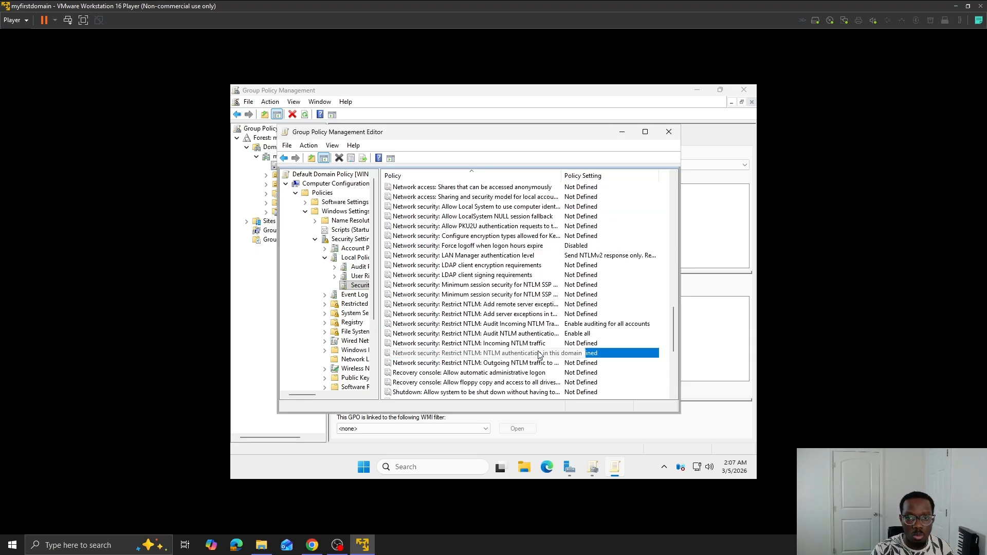
{"action": "double_click", "coordinate": [539, 354]}
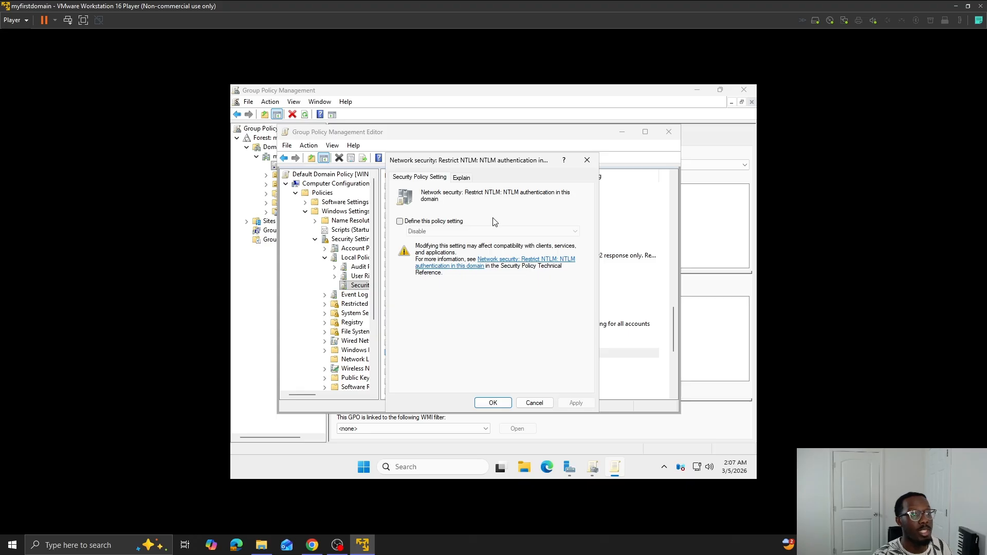
{"action": "left_click", "coordinate": [458, 224]}
{"action": "left_click", "coordinate": [467, 233]}
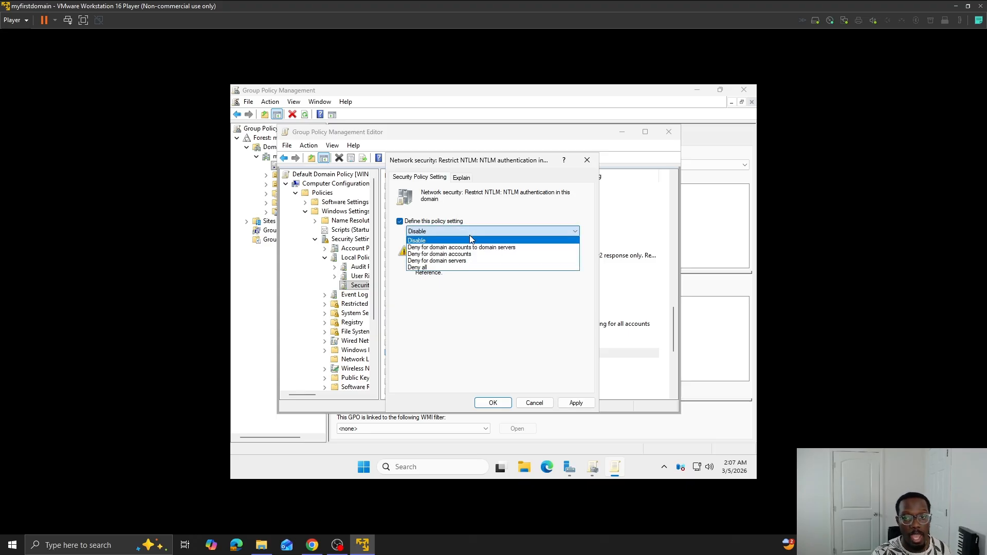
{"action": "left_click", "coordinate": [496, 256]}
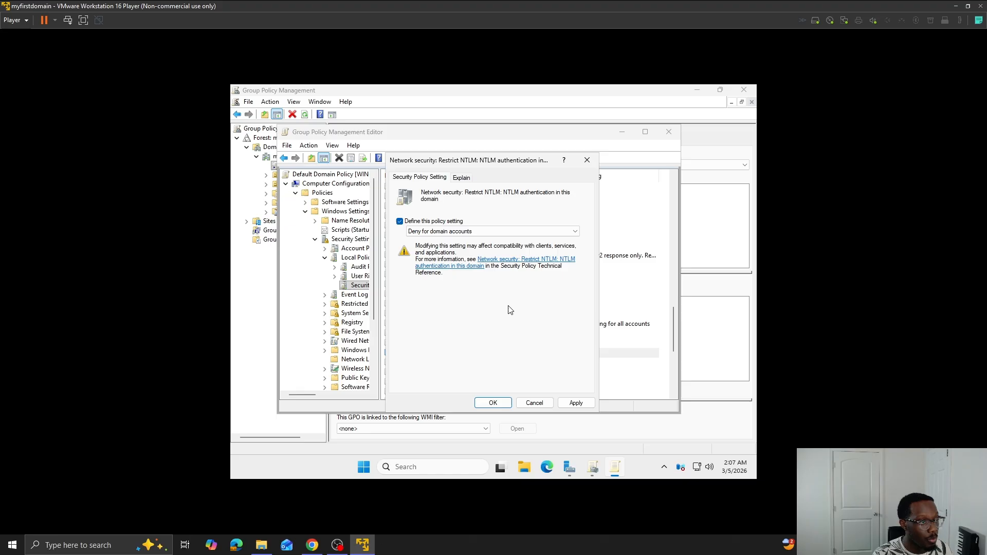
{"action": "left_click", "coordinate": [570, 404]}
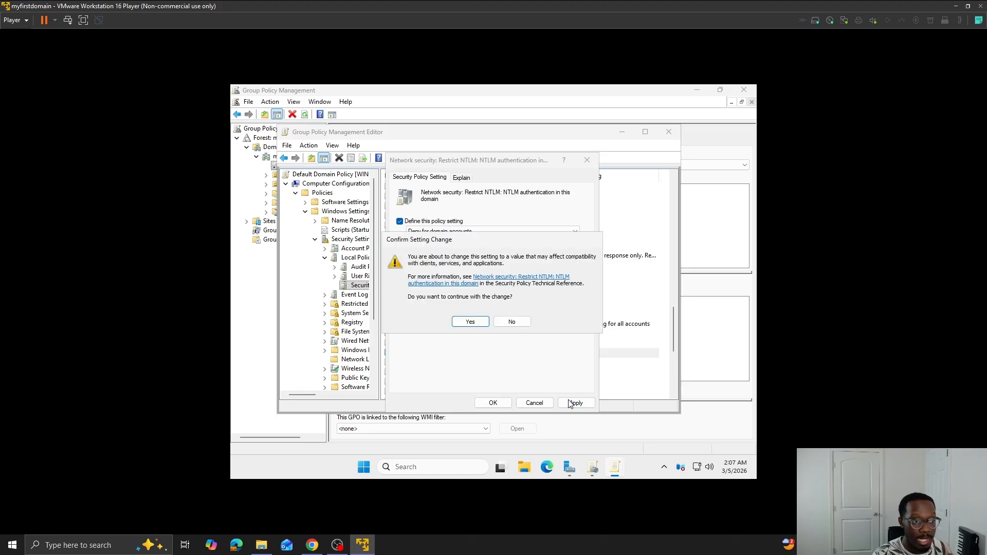
{"action": "left_click", "coordinate": [476, 323]}
{"action": "left_click", "coordinate": [507, 403]}
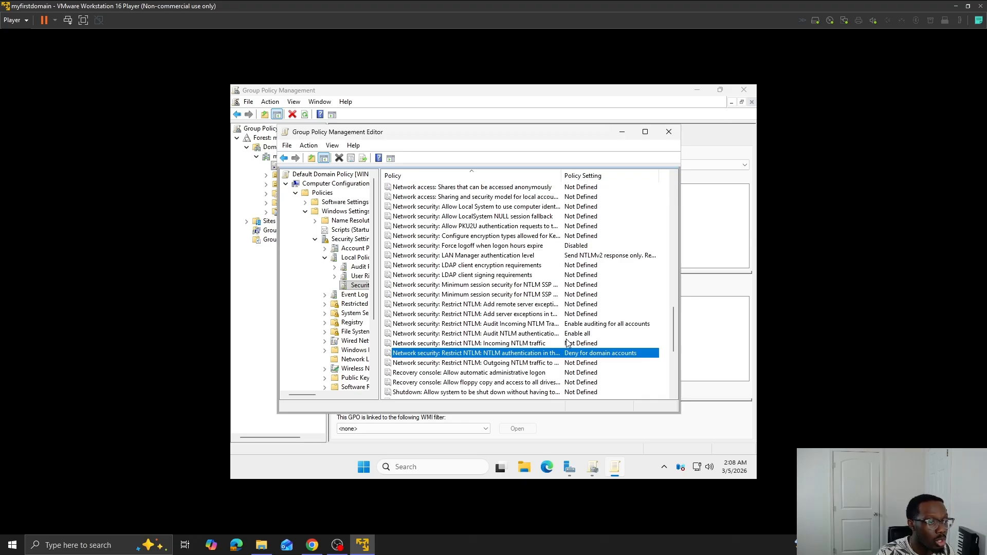
- Define the policy "Network security: Restrict NTLM: Incoming NTLM traffic" as Deny all accounts and confirm the change
{"action": "left_click", "coordinate": [539, 344]}
{"action": "double_click", "coordinate": [539, 344]}
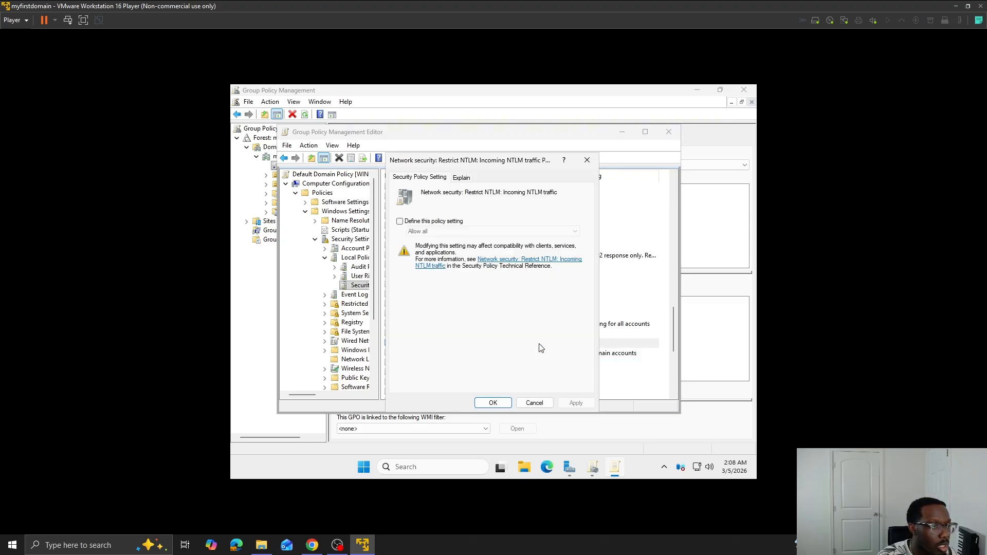
{"action": "left_click", "coordinate": [446, 222]}
{"action": "left_click", "coordinate": [462, 231]}
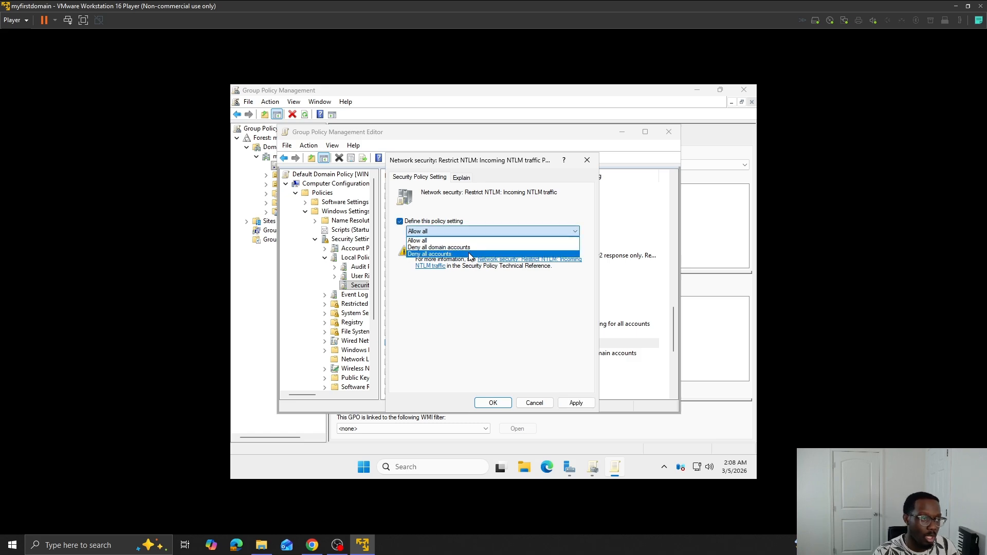
{"action": "left_click", "coordinate": [472, 255]}
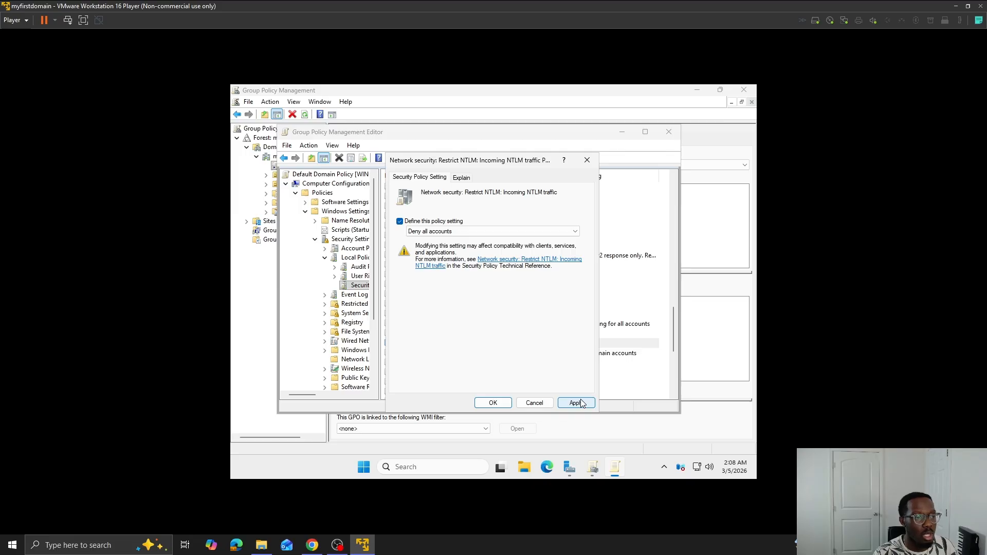
{"action": "left_click", "coordinate": [576, 403]}
{"action": "left_click", "coordinate": [470, 324]}
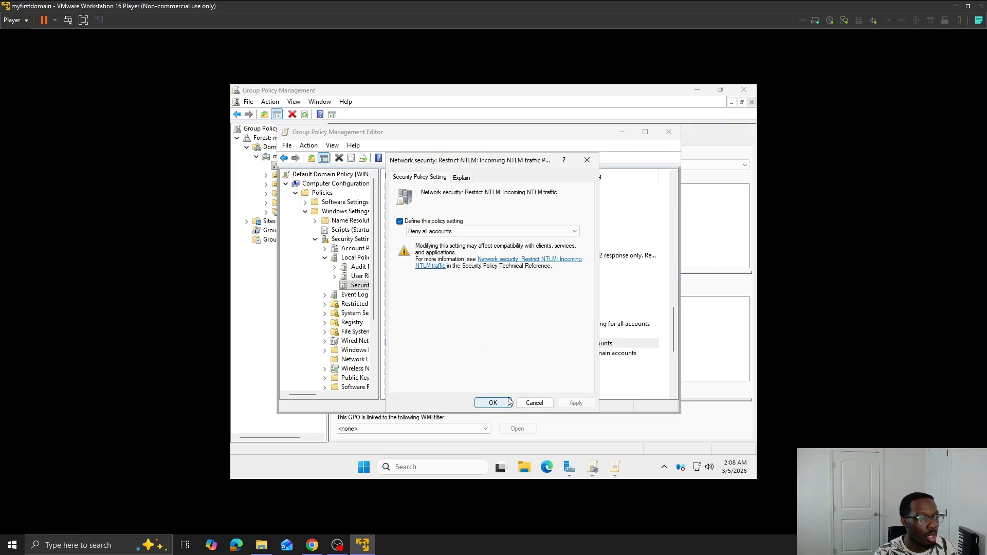
{"action": "left_click", "coordinate": [510, 402]}
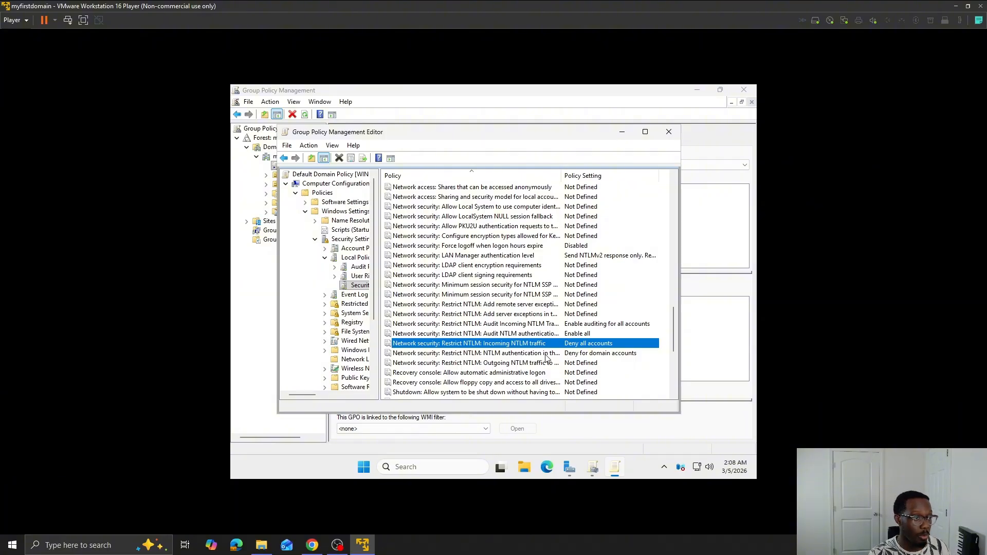
- Review the Restrict NTLM policy settings for NTLM authentication in this domain and for incoming NTLM traffic
{"action": "double_click", "coordinate": [546, 355]}
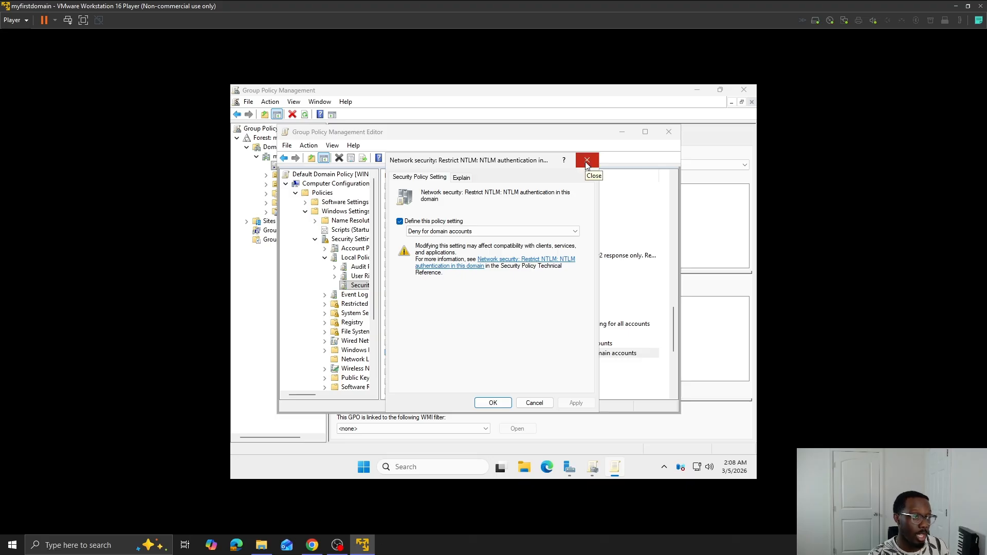
{"action": "left_click", "coordinate": [587, 162]}
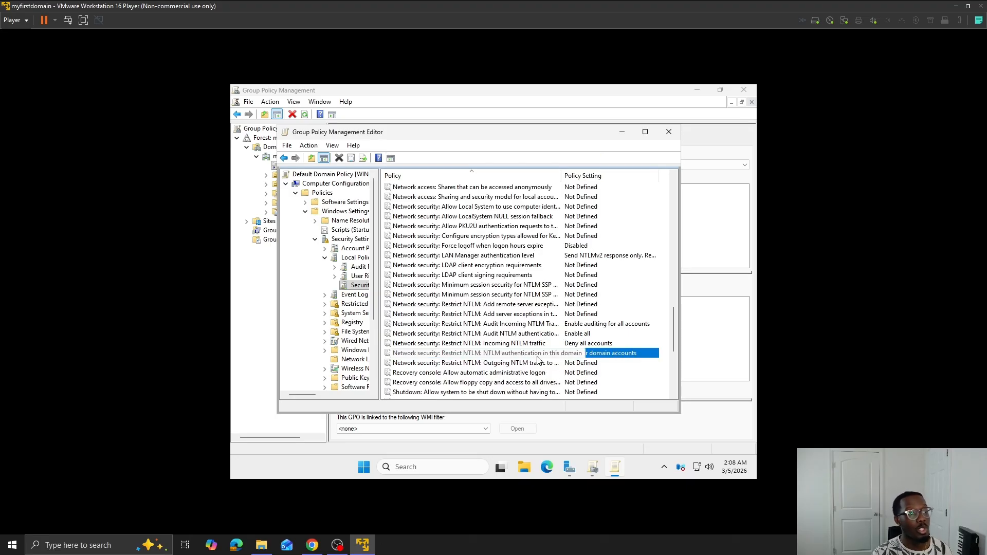
{"action": "double_click", "coordinate": [552, 343]}
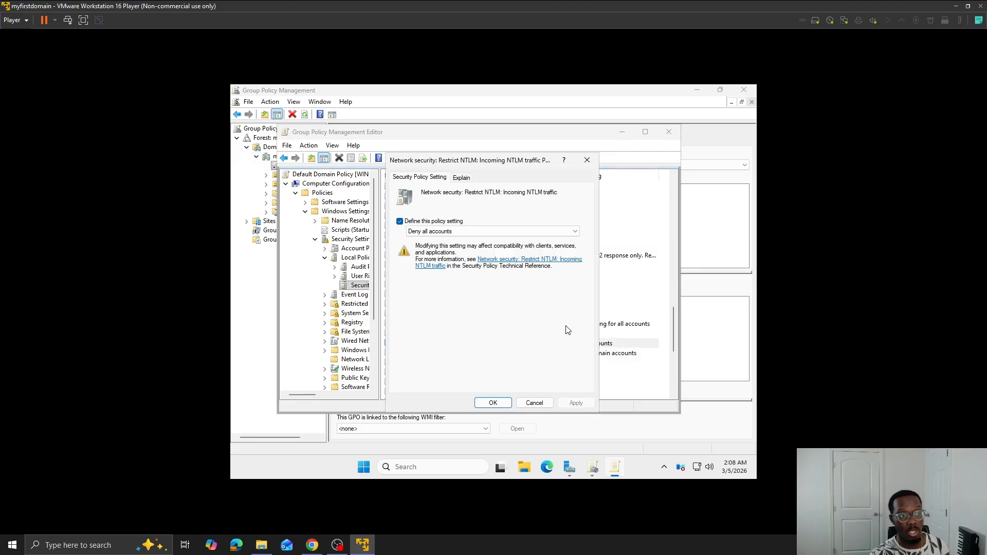
{"action": "left_click", "coordinate": [492, 402]}
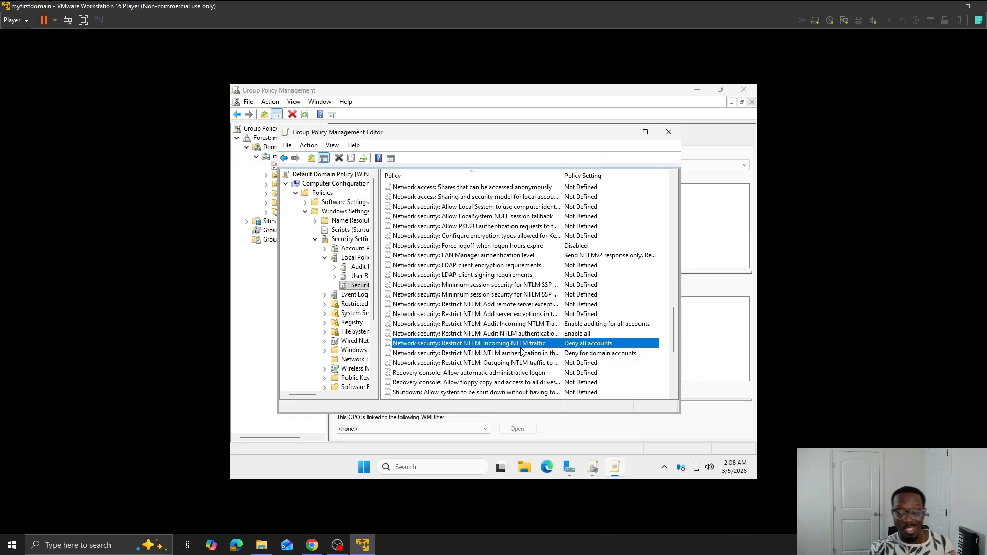